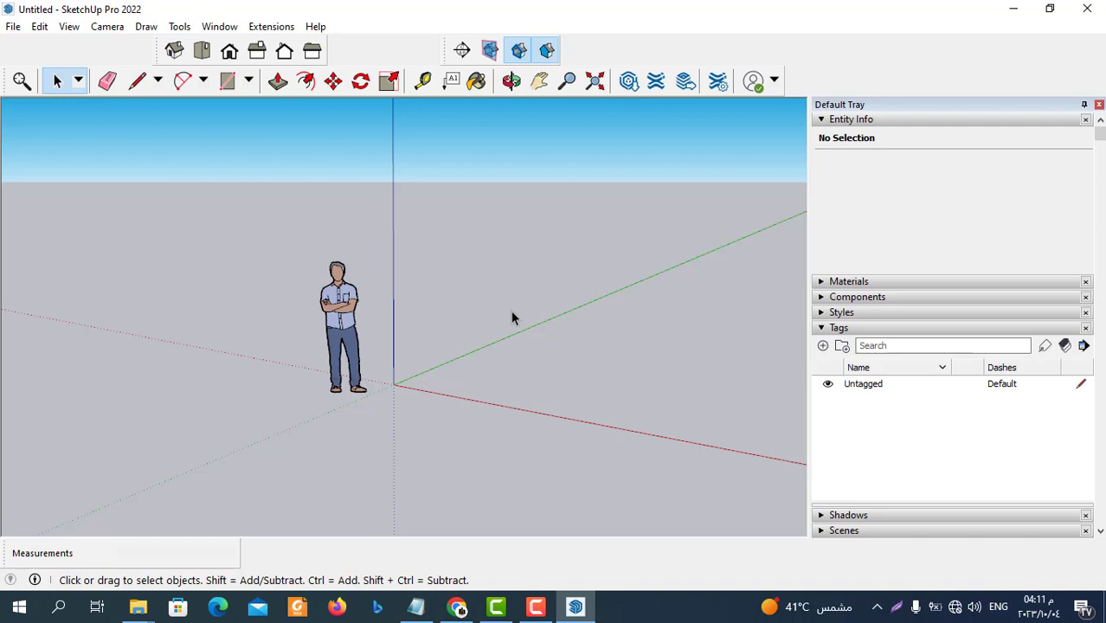
Switch the view to Top so the model is seen straight down
left_click(201, 50)
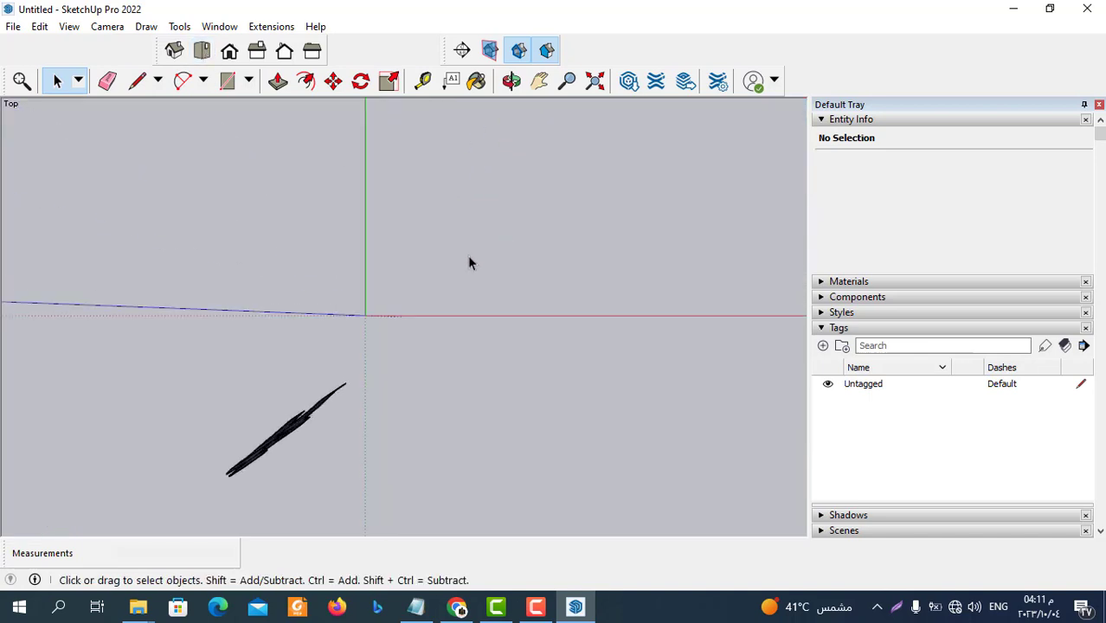
Draw a single 8 m line from the origin on the red axis, then end the line
left_click(139, 81)
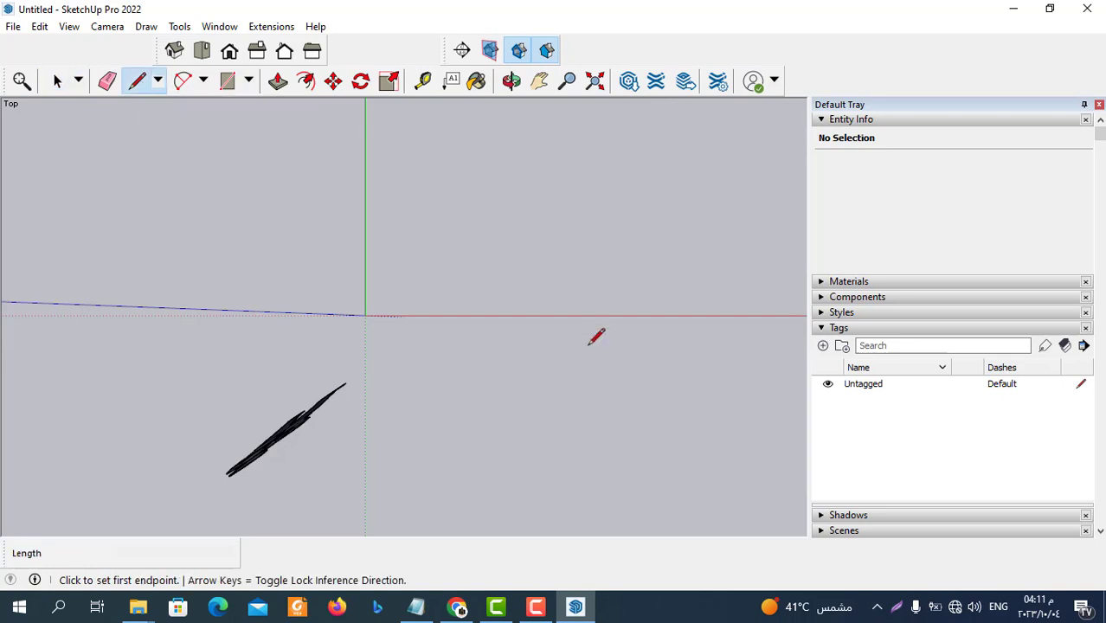
left_click(442, 316)
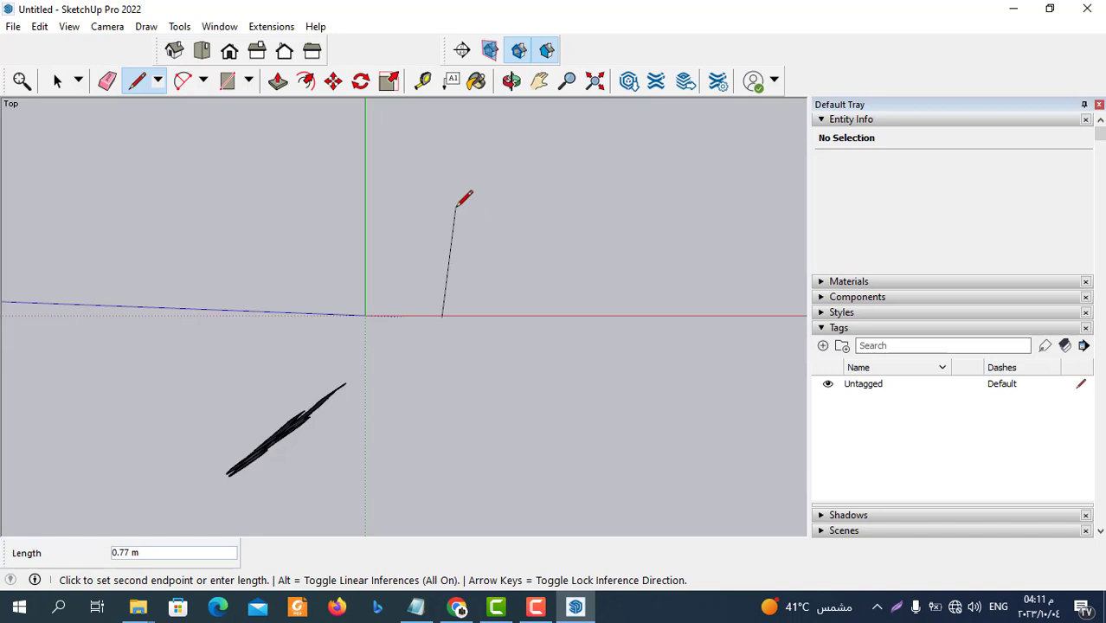
type("8")
key("Return")
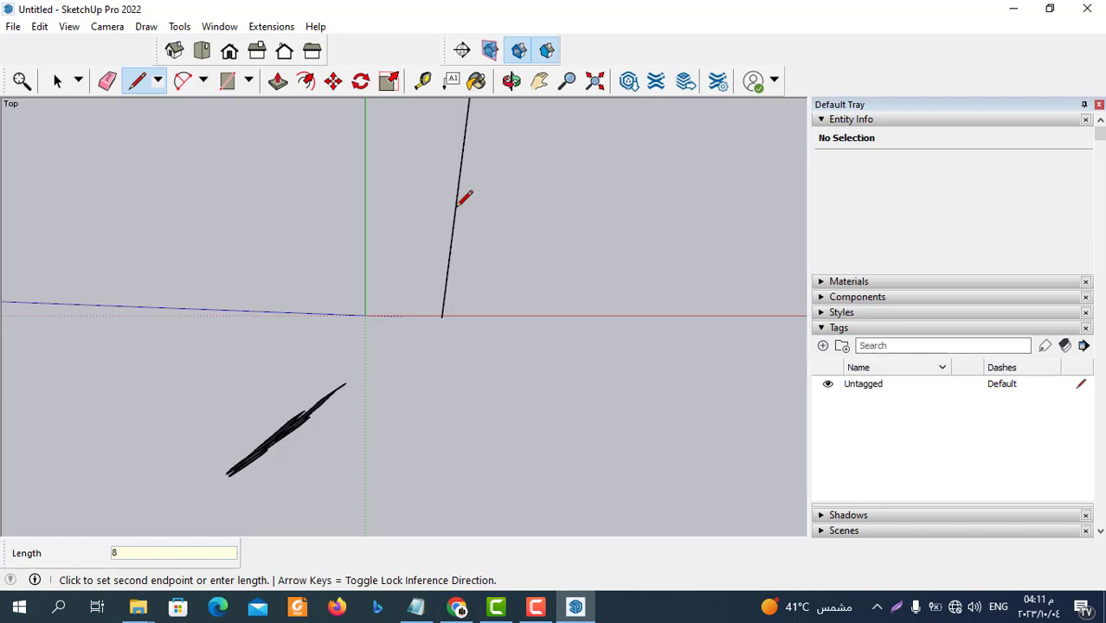
scroll(459, 238, "down", 3)
scroll(462, 255, "down", 2)
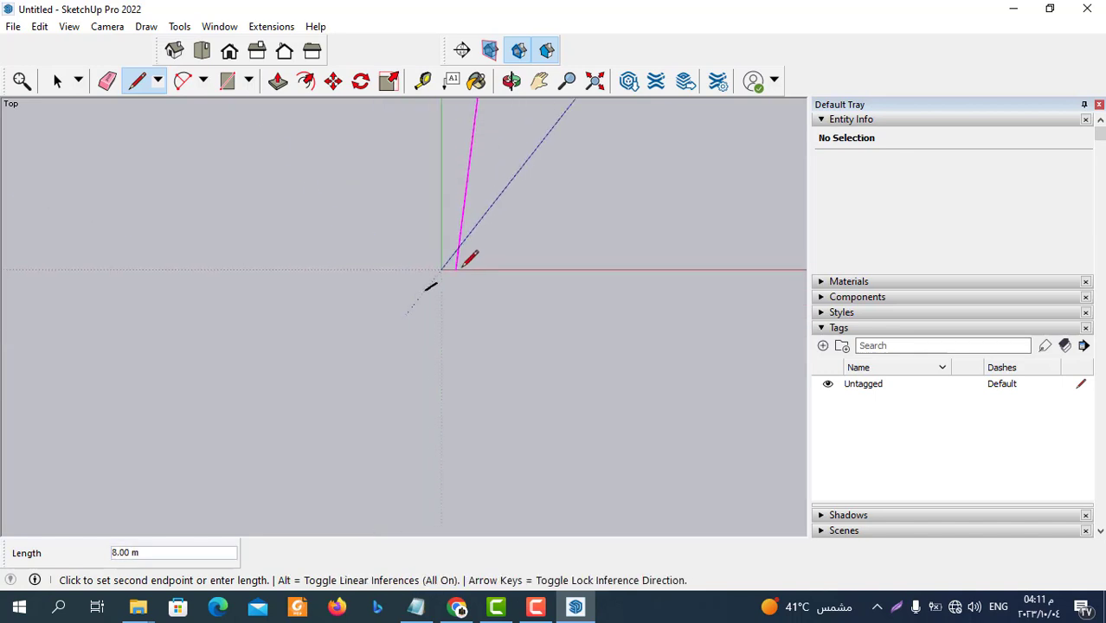
scroll(471, 216, "up", 2)
scroll(475, 192, "up", 3)
scroll(477, 186, "up", 1)
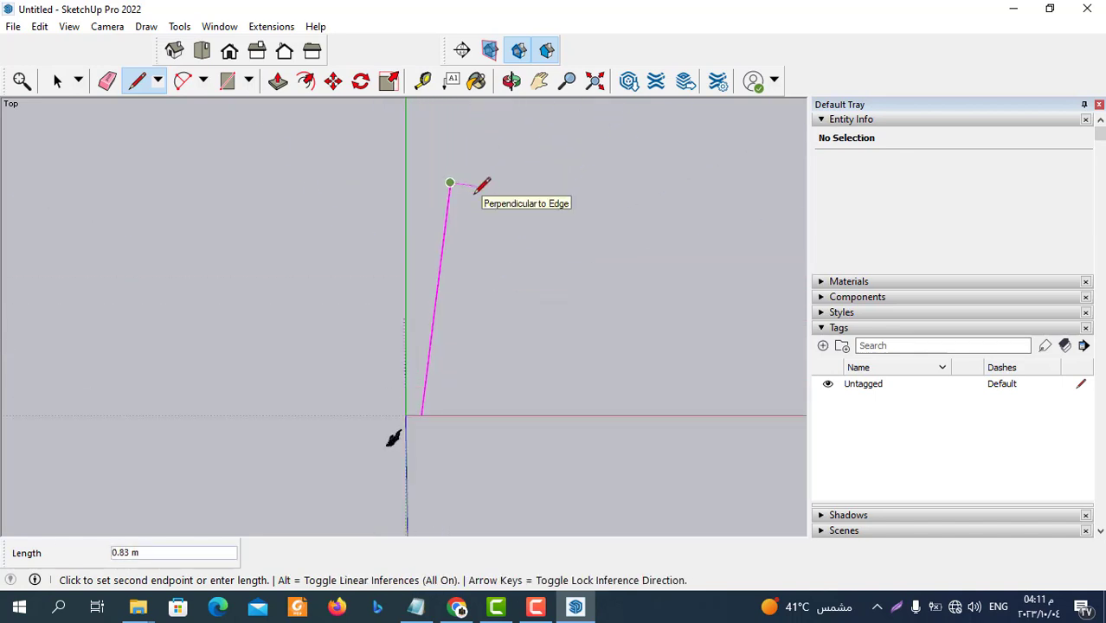
scroll(463, 168, "up", 2)
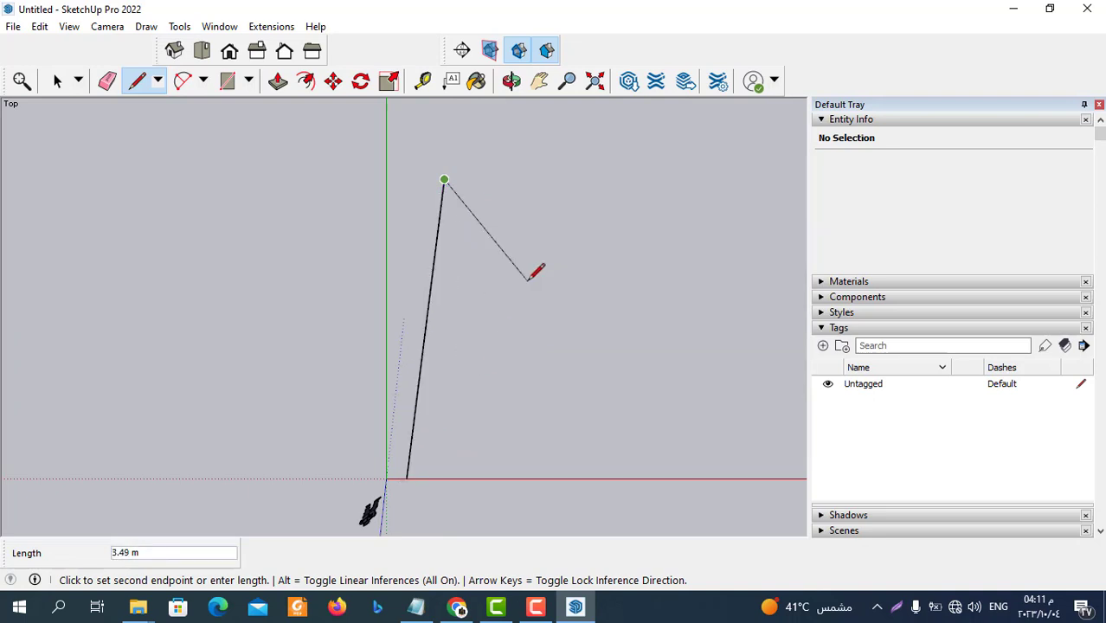
key("Escape")
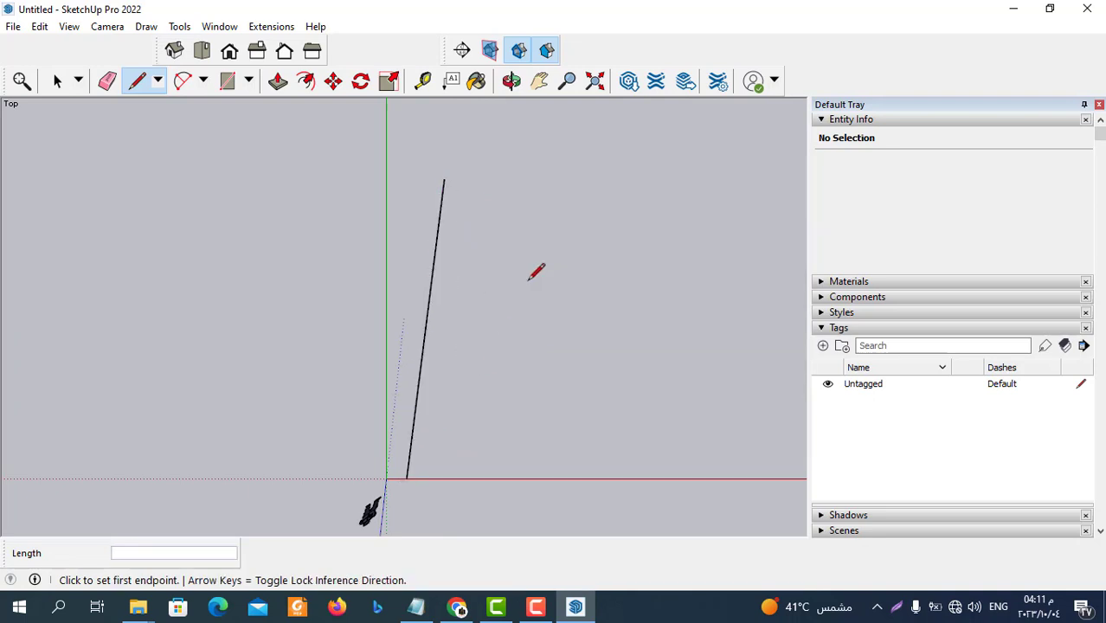
left_click(424, 83)
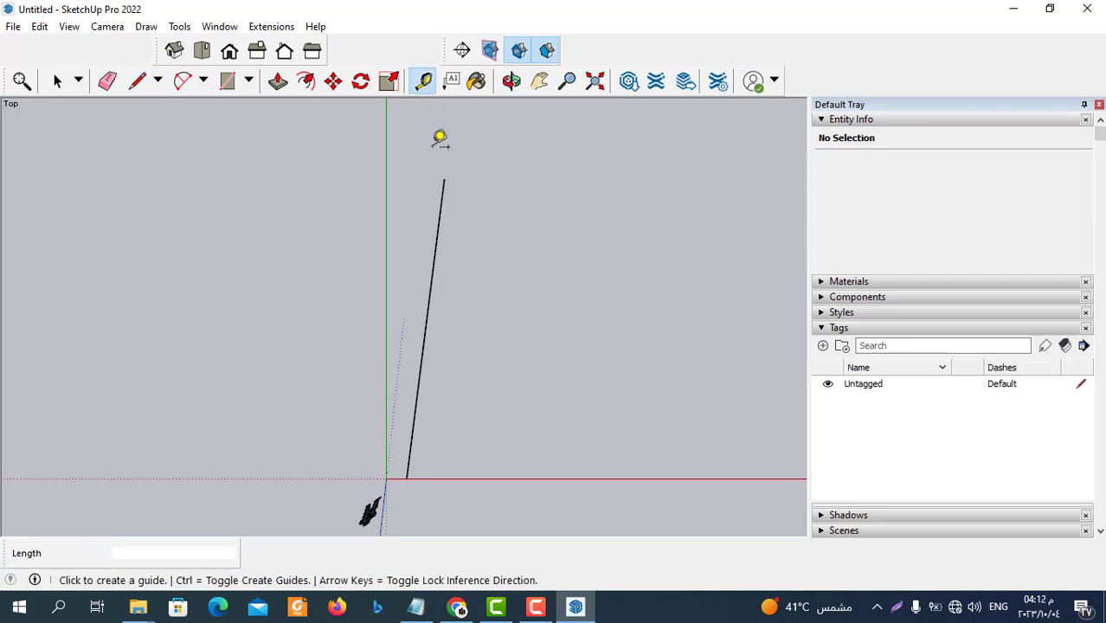
left_click(407, 478)
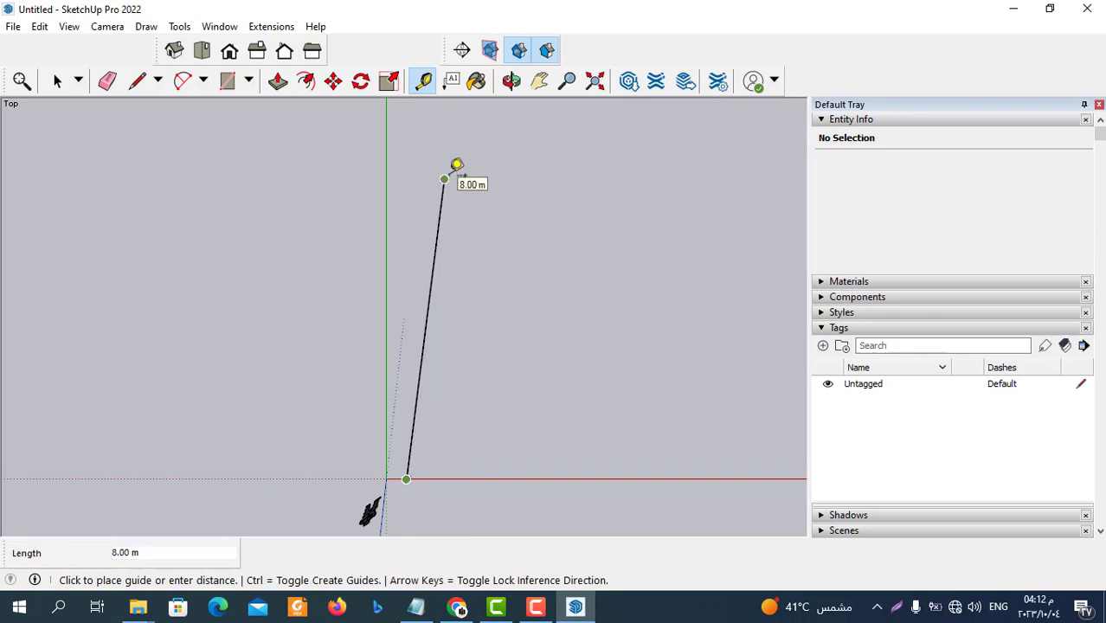
left_click(445, 178)
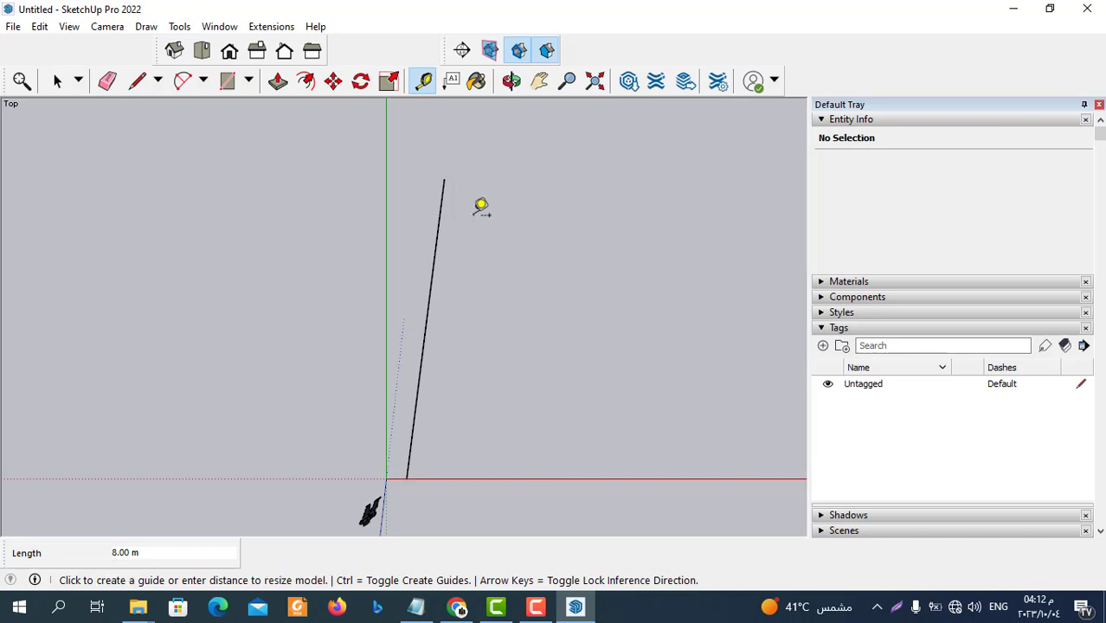
left_click(57, 82)
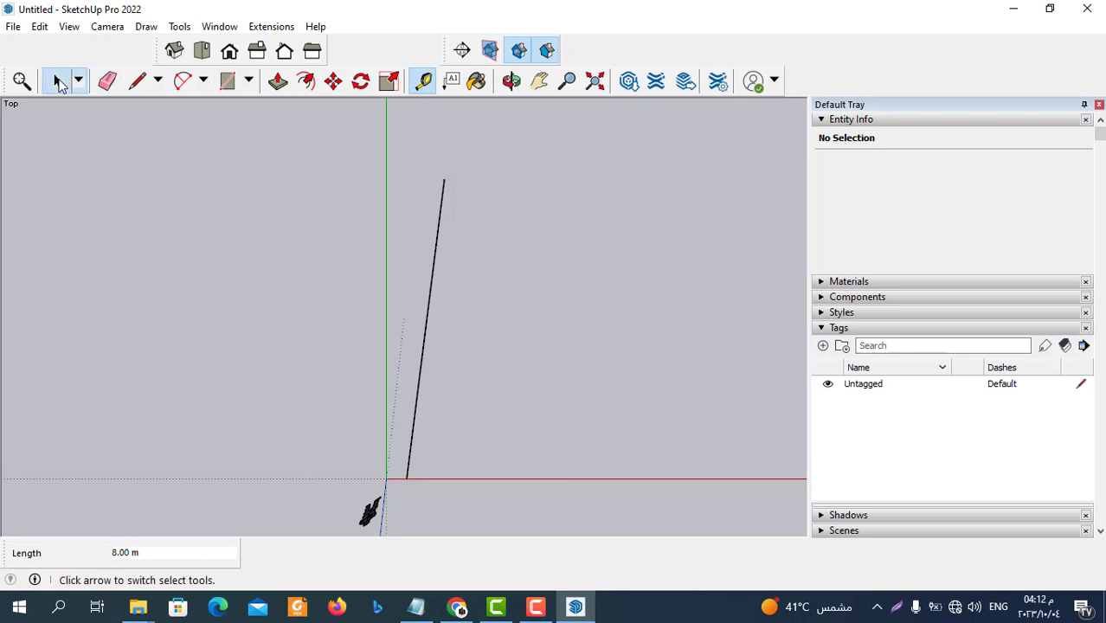
left_click(433, 272)
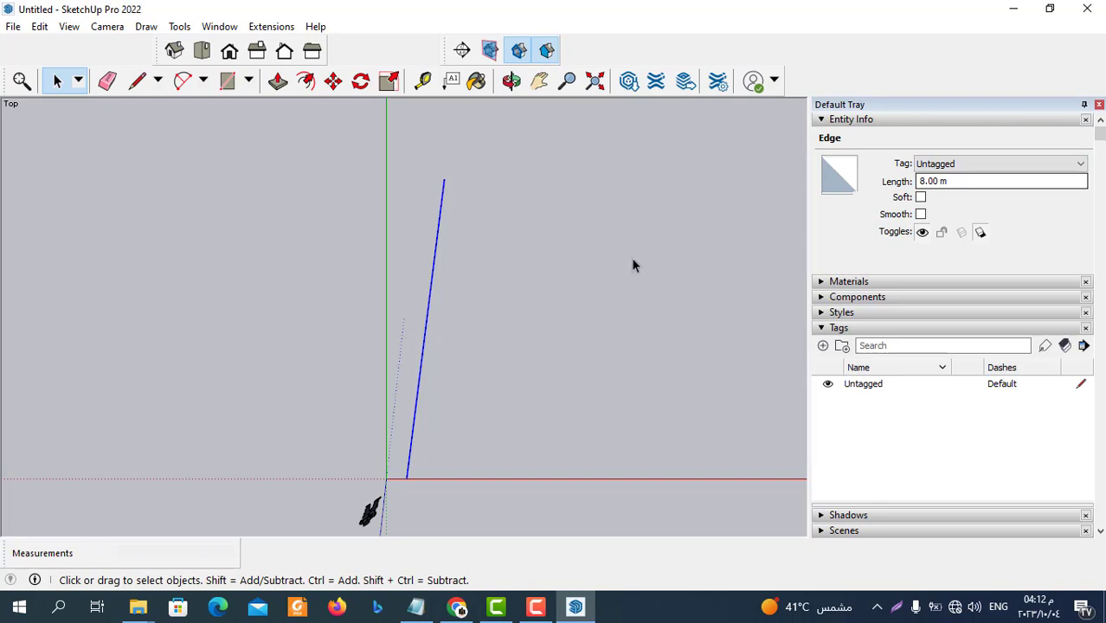
left_click(454, 341)
middle_click_drag(454, 341, 586, 370)
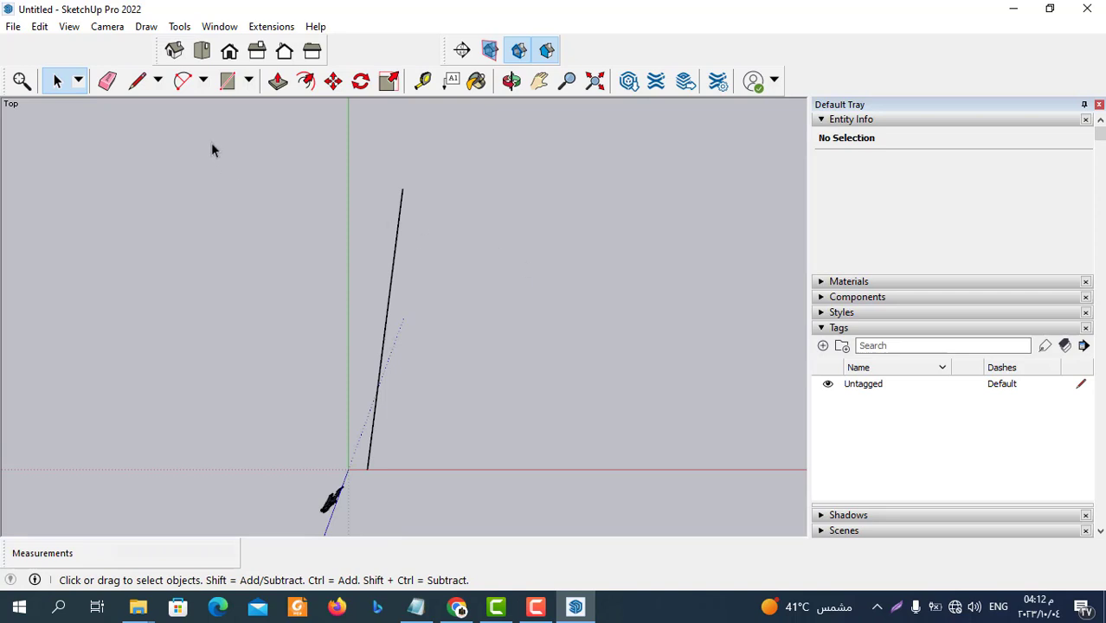
Draw a connected outline from the red axis: a vertical line, 10 m, slanted 3 m, then 5 m
left_click(139, 84)
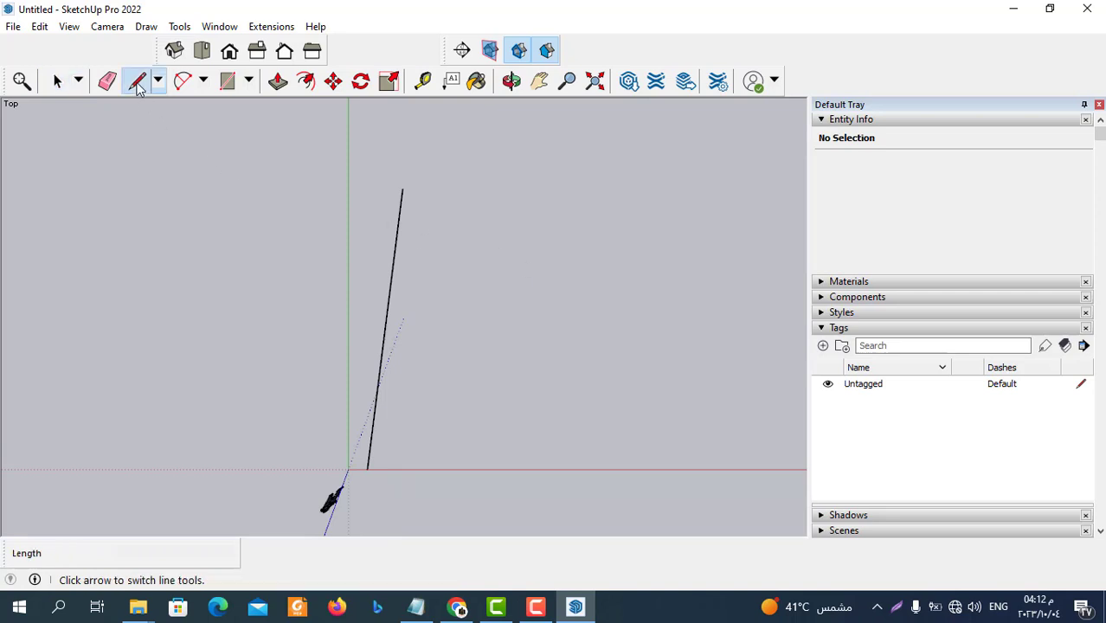
left_click(462, 468)
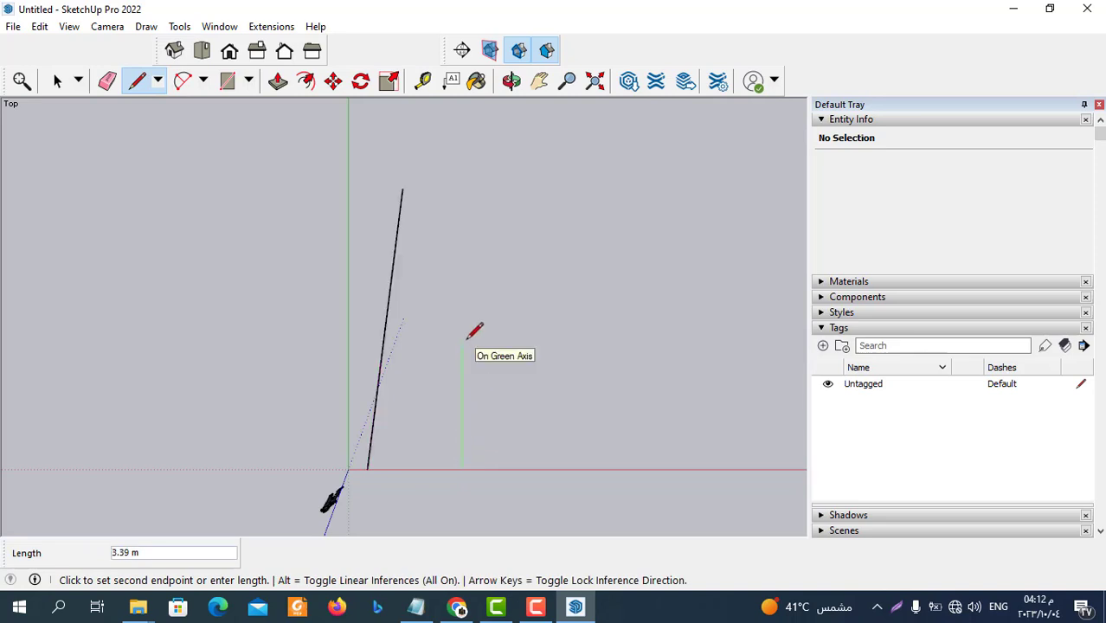
type("12")
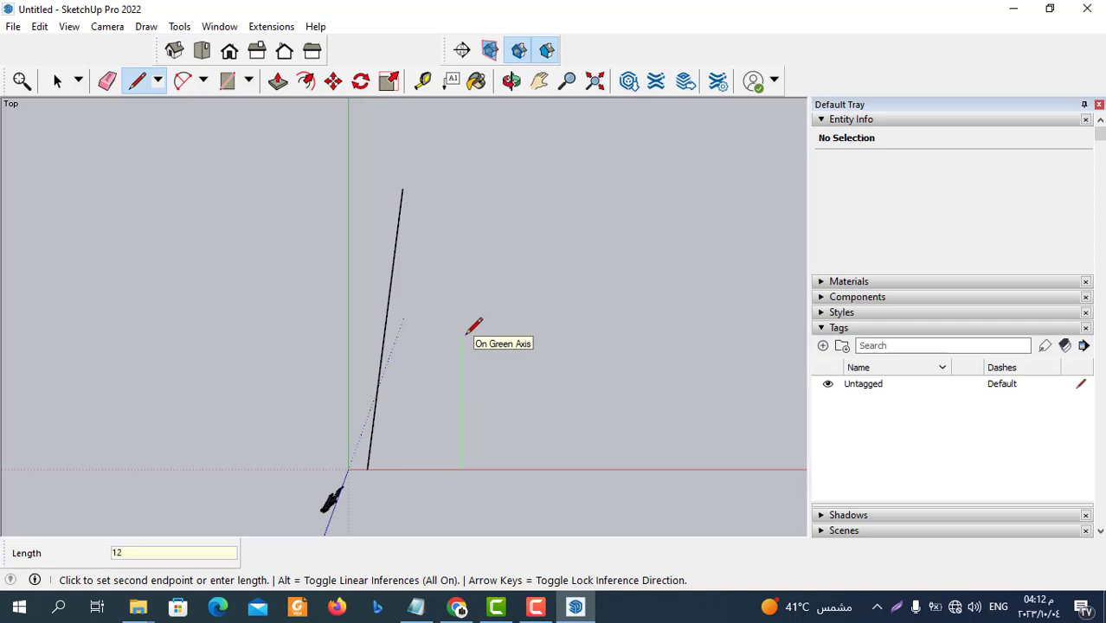
key("Return")
scroll(485, 389, "down", 2)
scroll(489, 385, "down", 1)
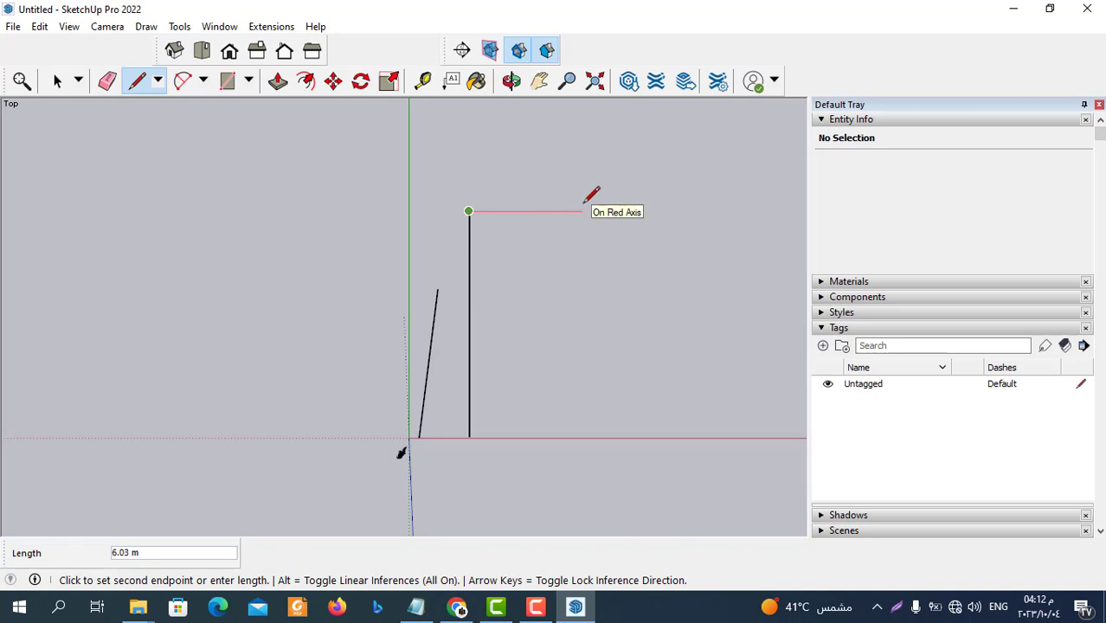
type("10")
key("Return")
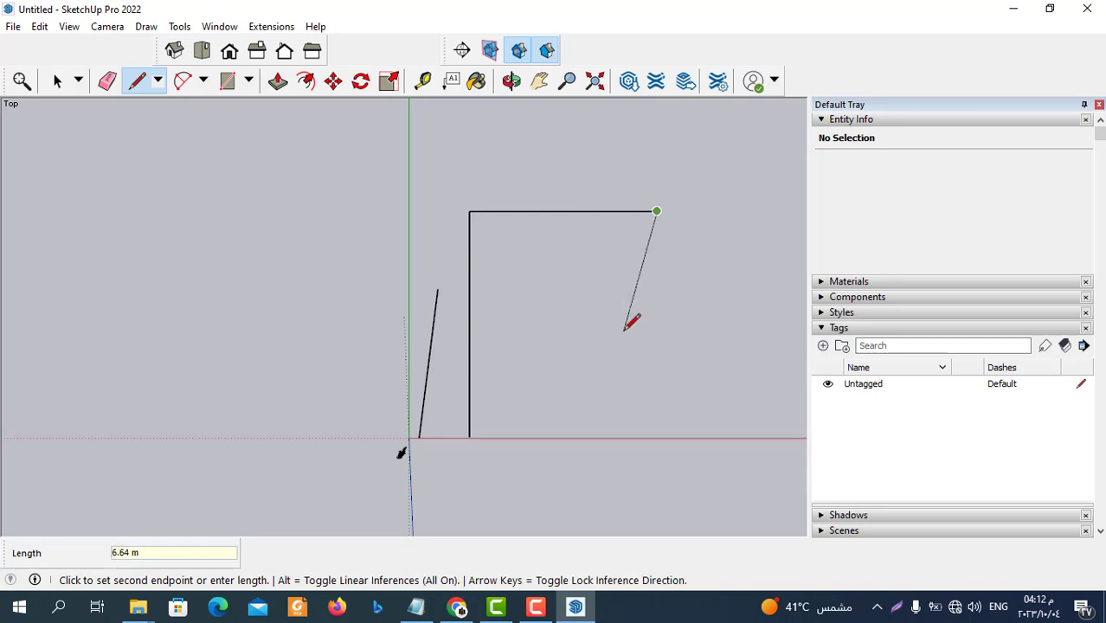
type("3")
key("Return")
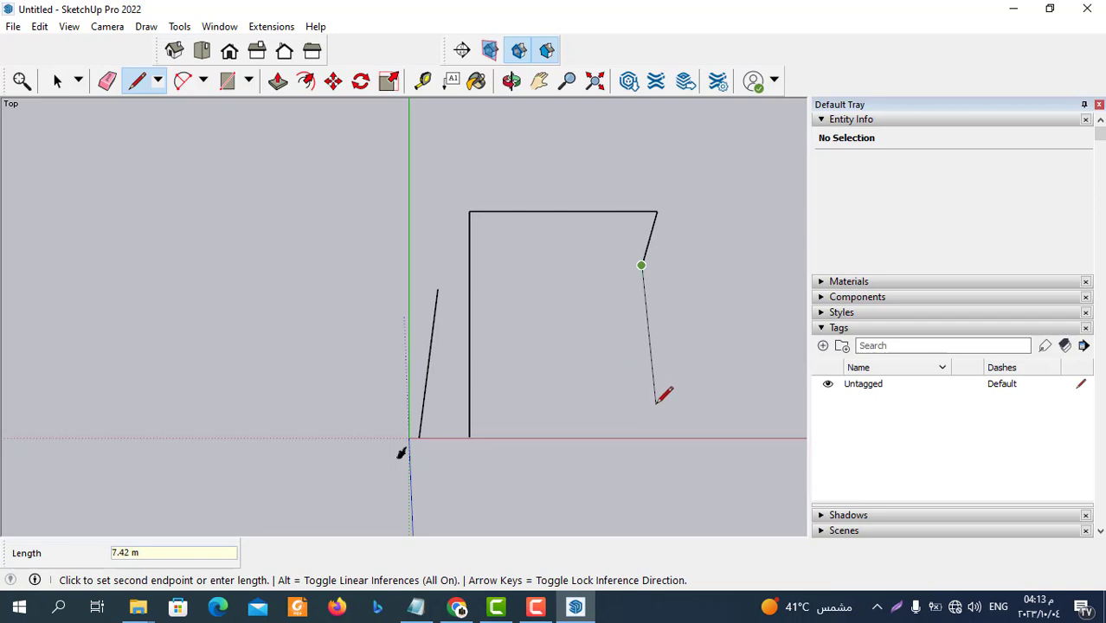
type("5")
key("Return")
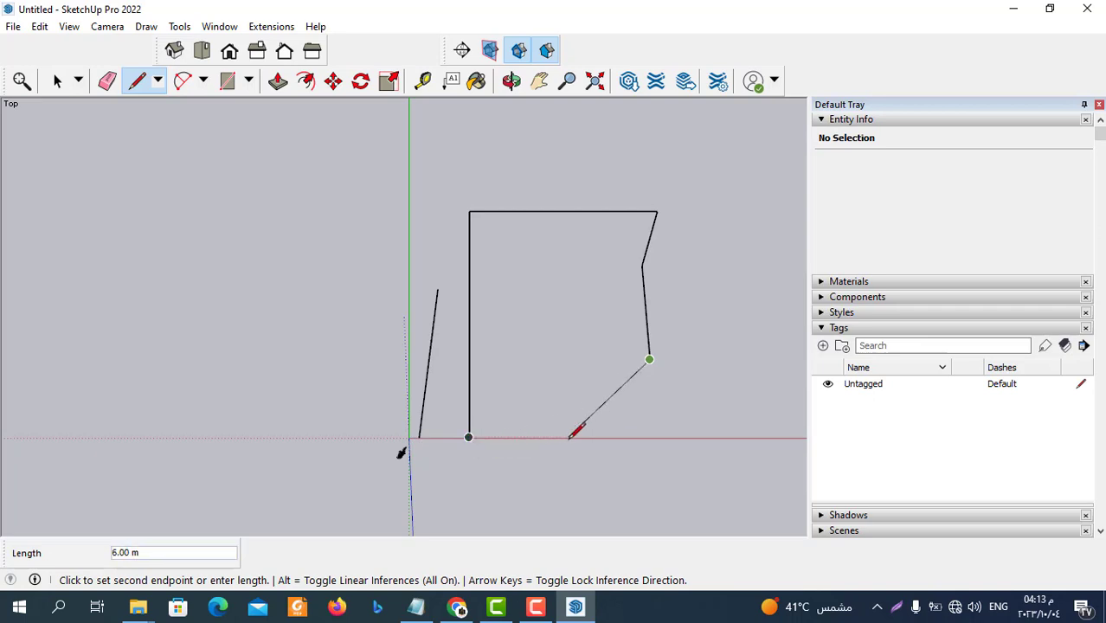
key("Escape")
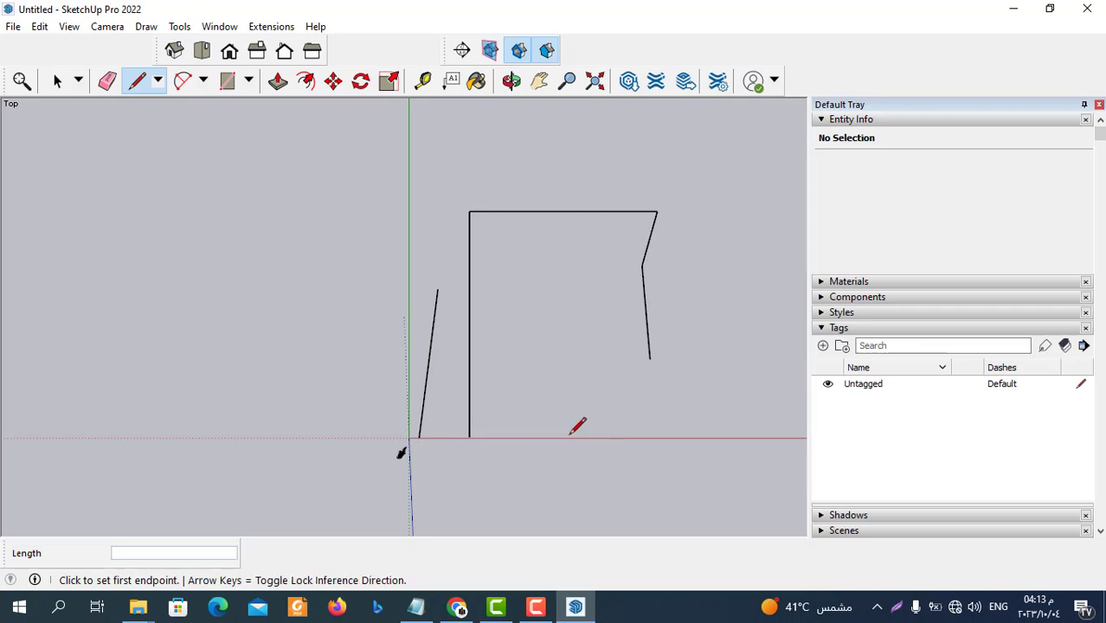
Orbit the view and draw a sloped line rising from the red axis
middle_click_drag(577, 424, 683, 384)
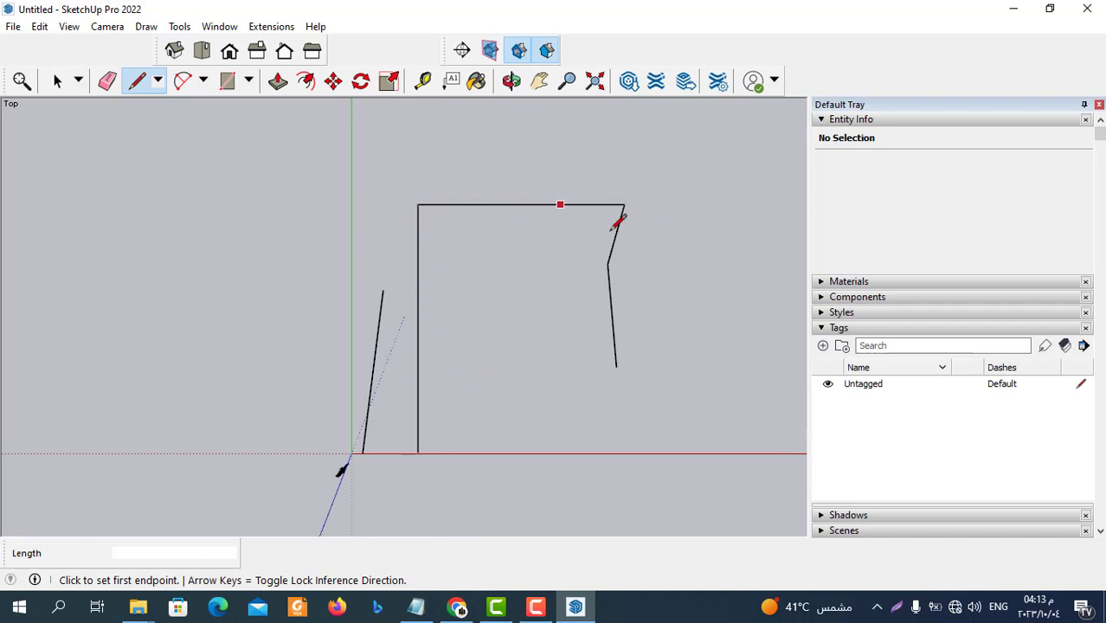
middle_click_drag(707, 302, 702, 327)
scroll(432, 395, "up", 2)
scroll(432, 395, "down", 3)
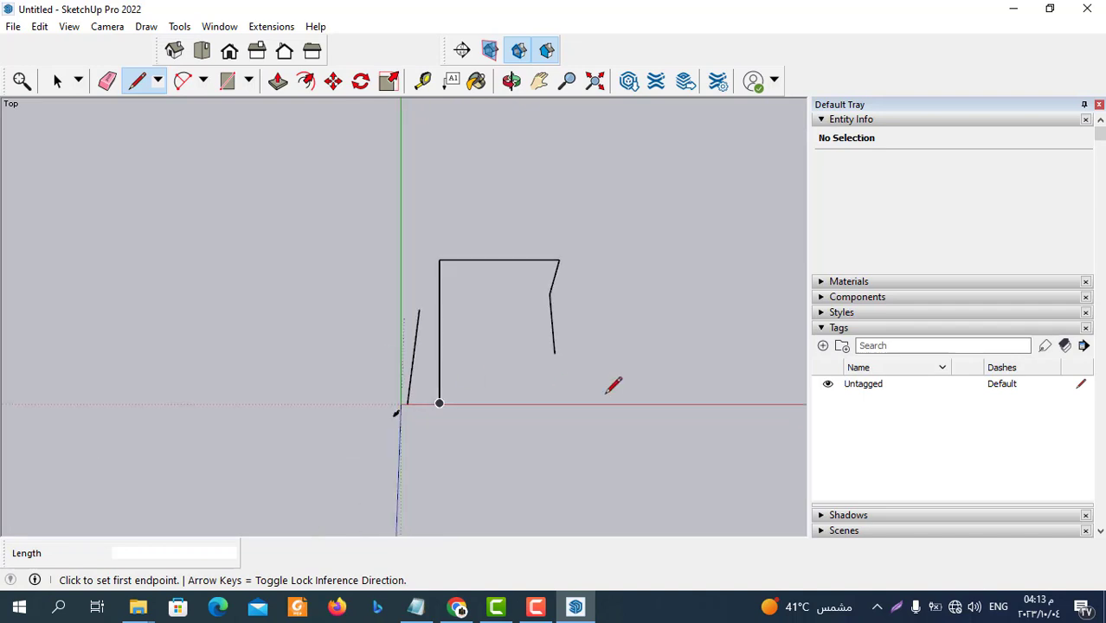
left_click(632, 402)
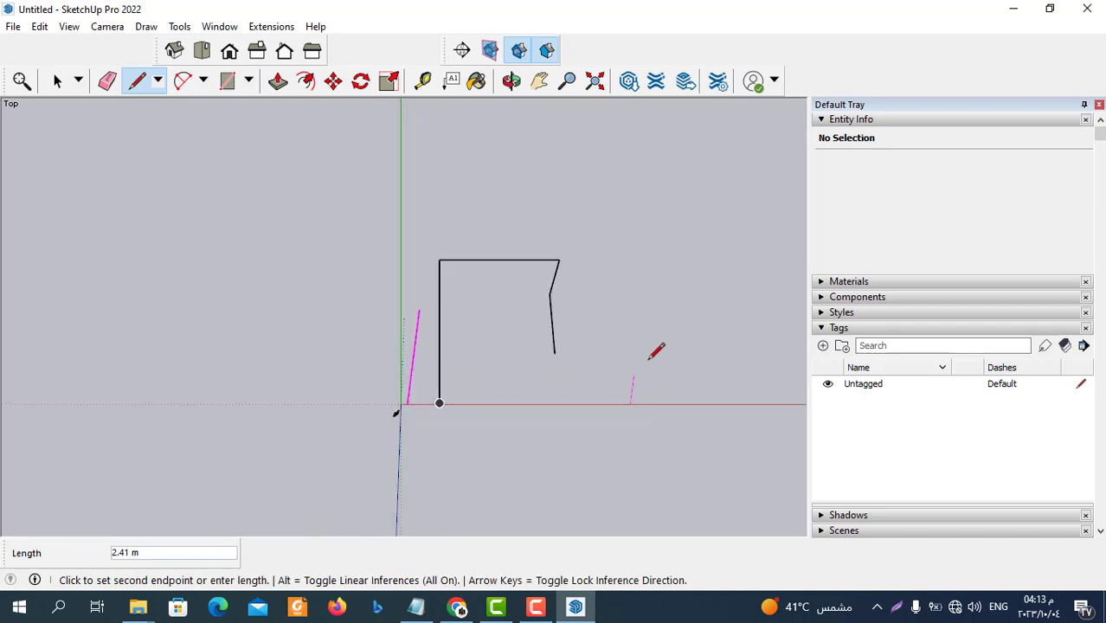
left_click(647, 267)
key("Escape")
Draw a 12 m horizontal line from the top of the right sloped line
middle_click_drag(475, 343, 627, 358)
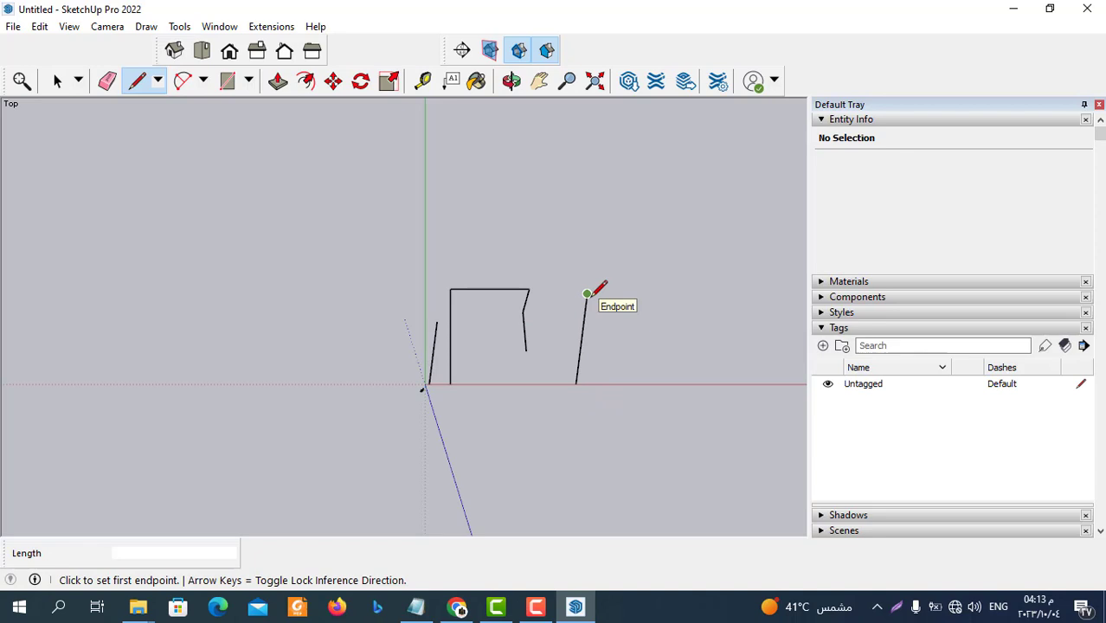
left_click(586, 294)
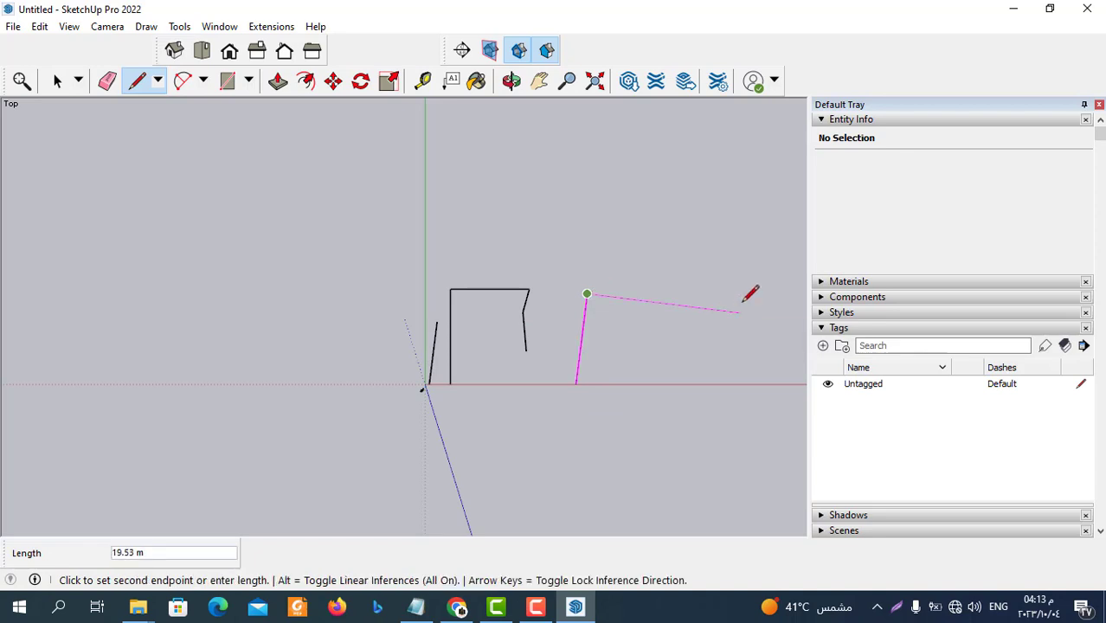
type("12")
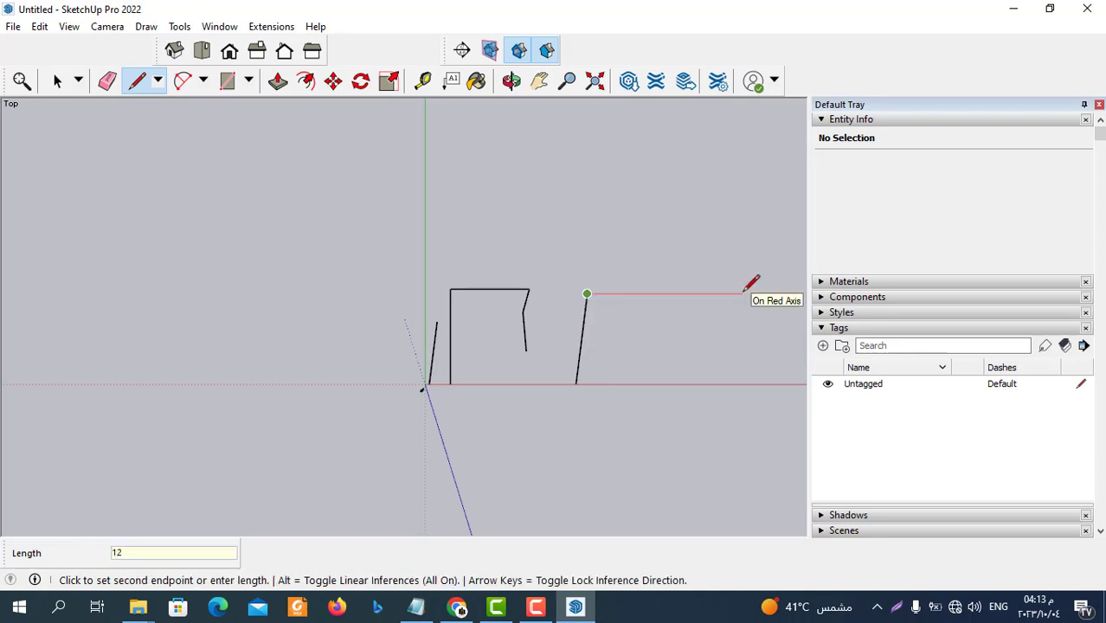
key("Return")
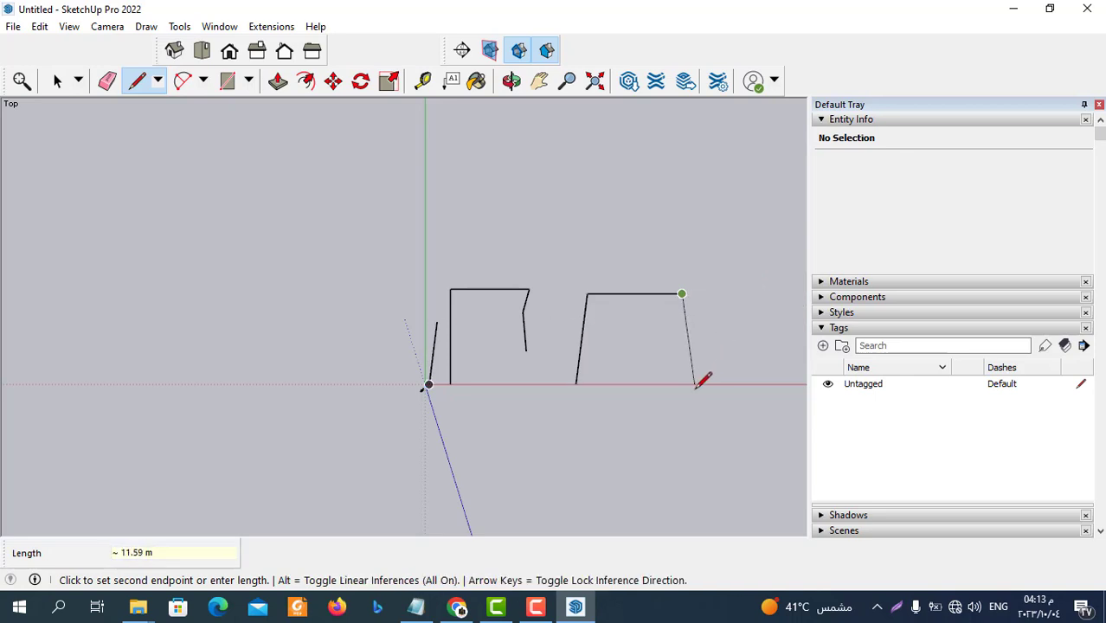
key("Escape")
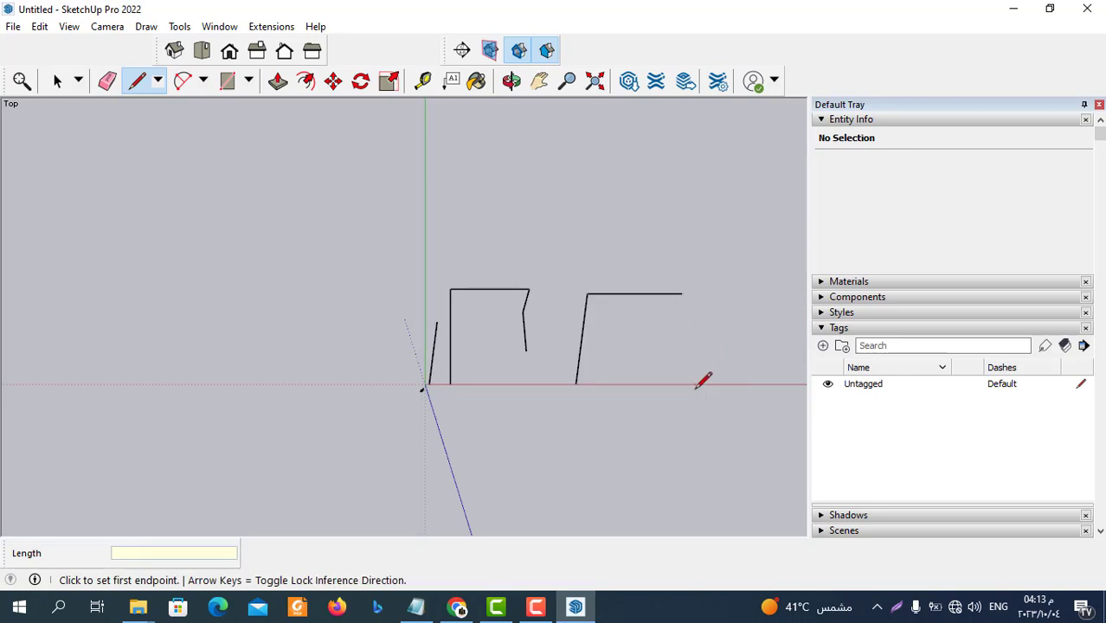
scroll(629, 369, "up", 1)
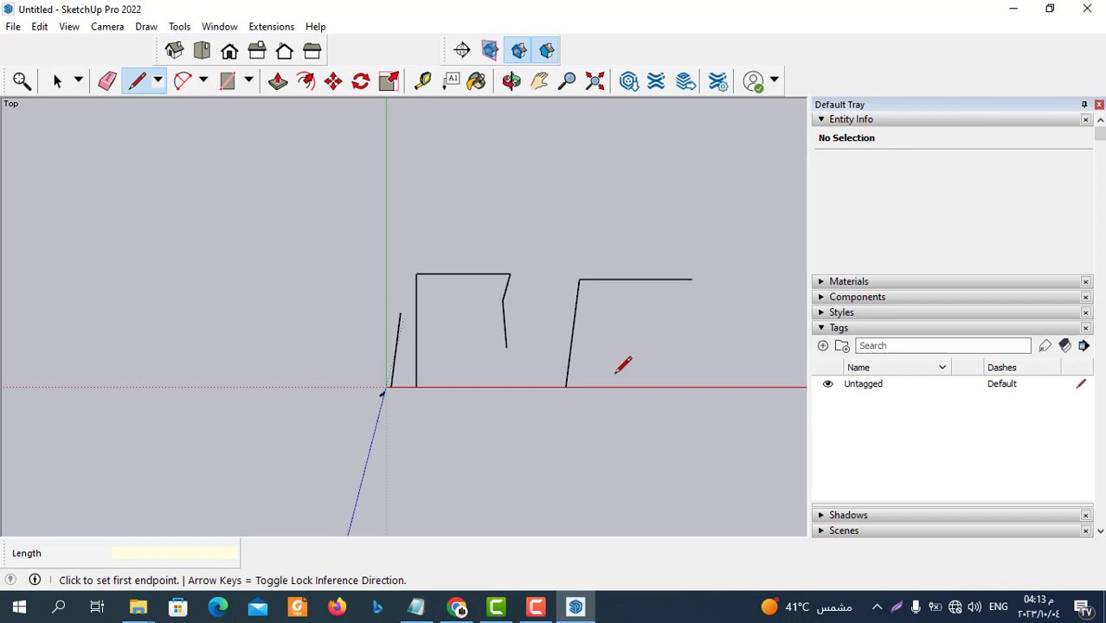
left_click(58, 80)
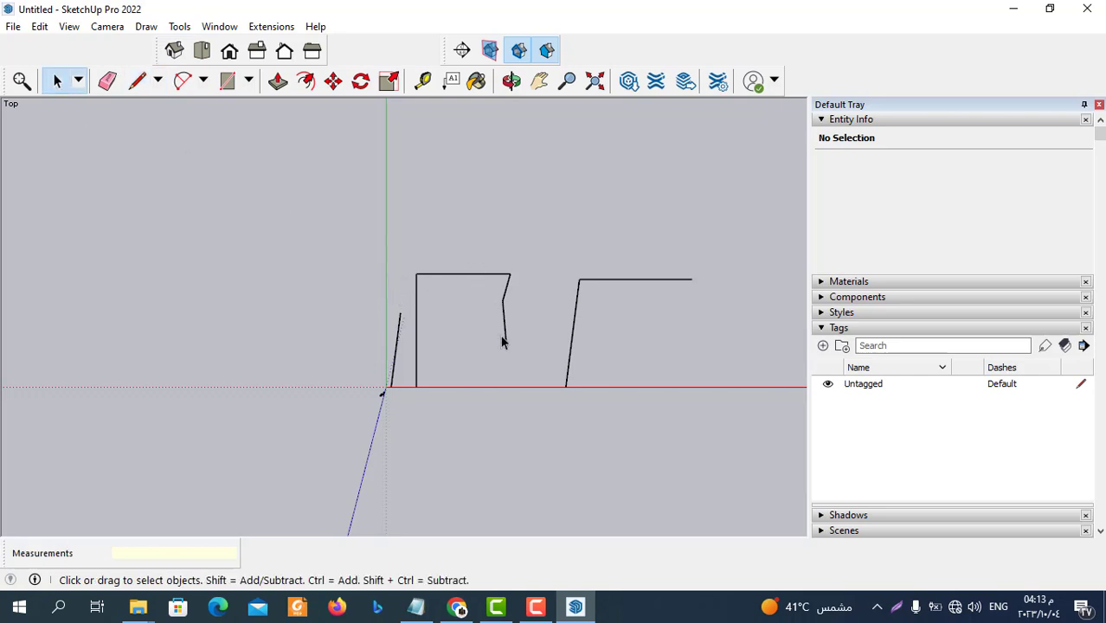
left_click(416, 324)
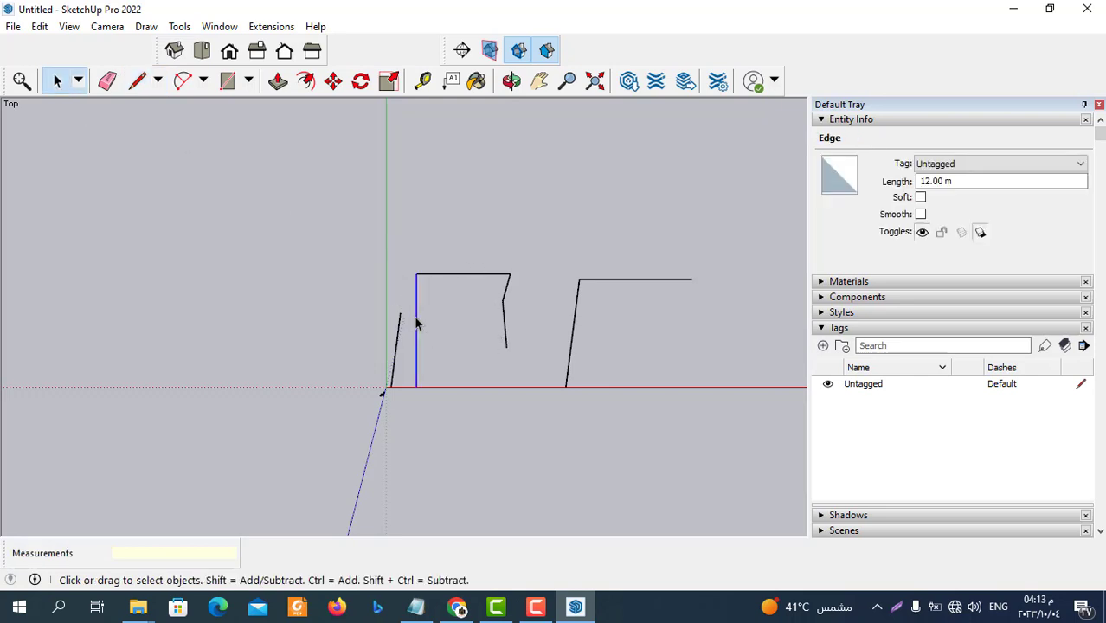
left_click(442, 276)
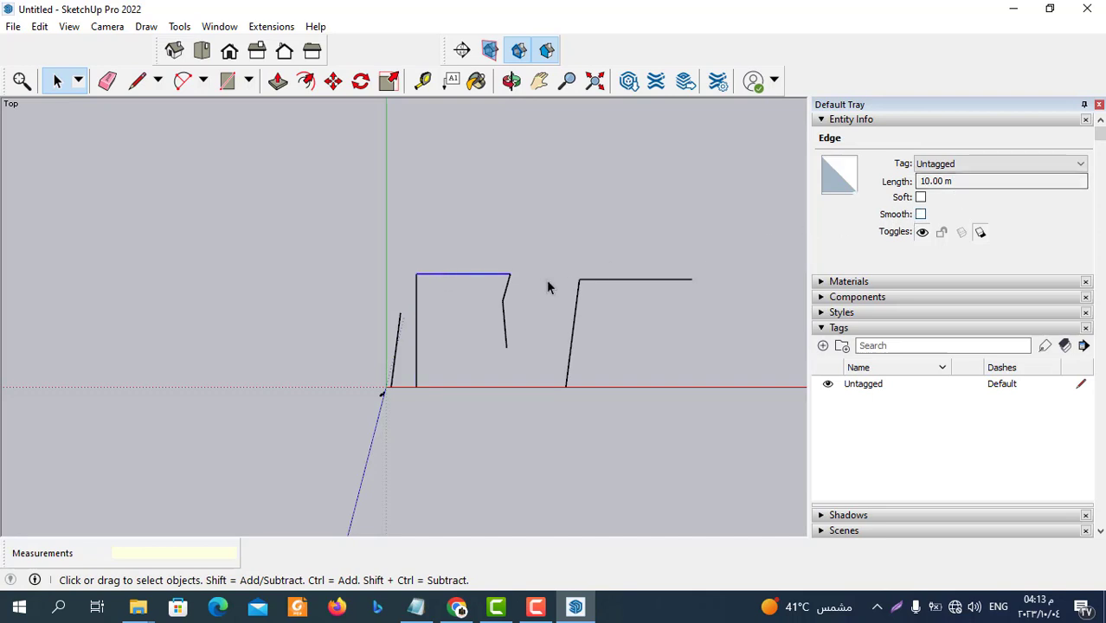
left_click(507, 287)
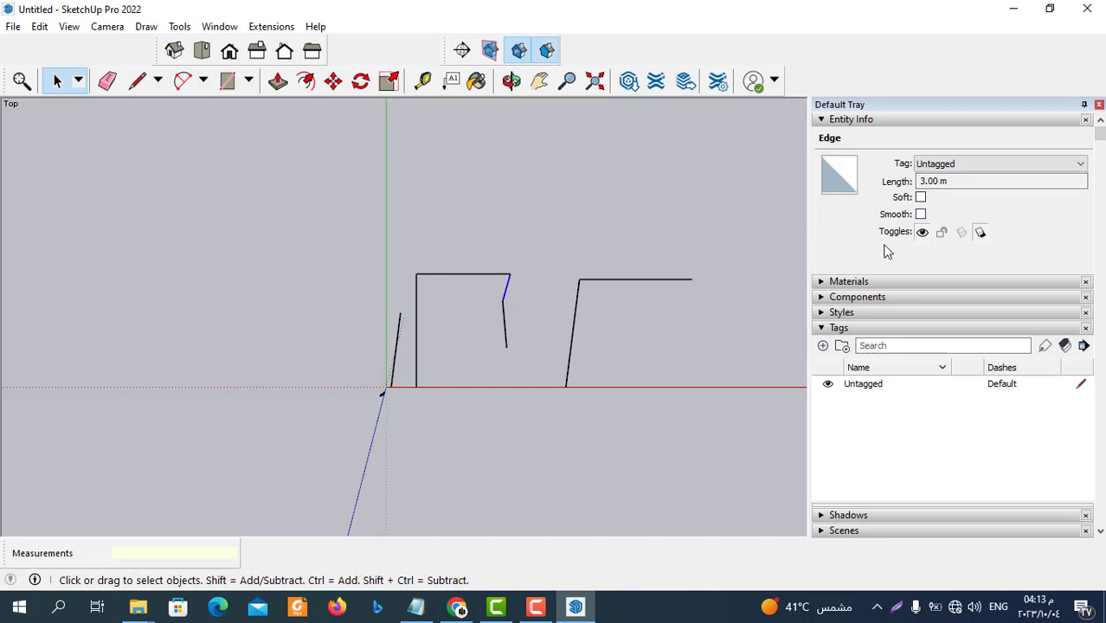
mouse_move(518, 253)
left_mouse_down()
mouse_move(394, 389)
mouse_move(410, 390)
left_mouse_up()
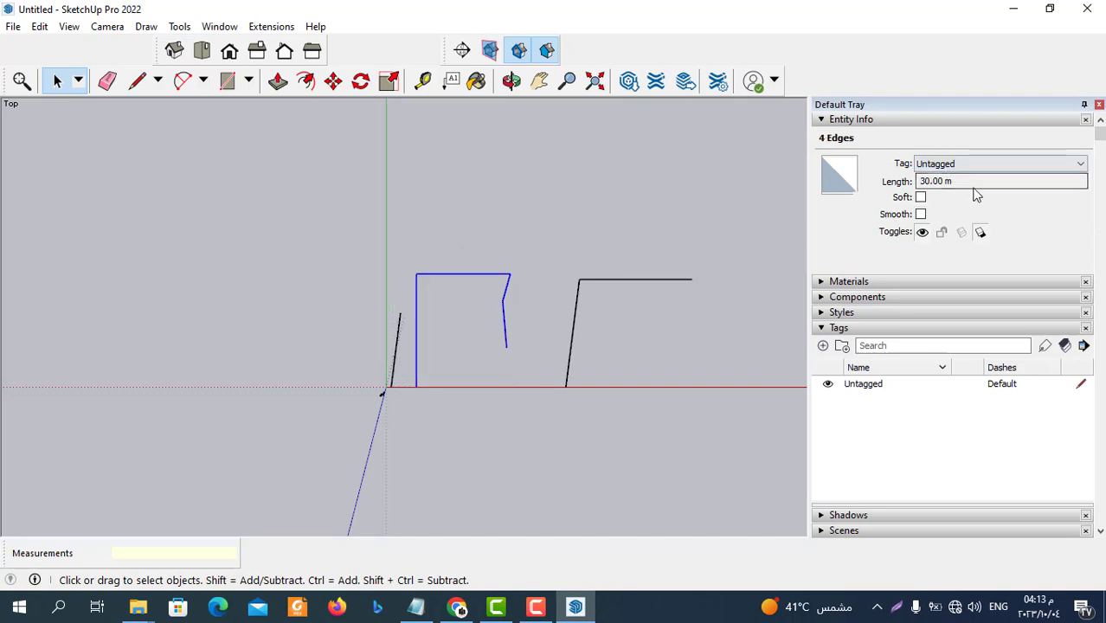
left_click(677, 310)
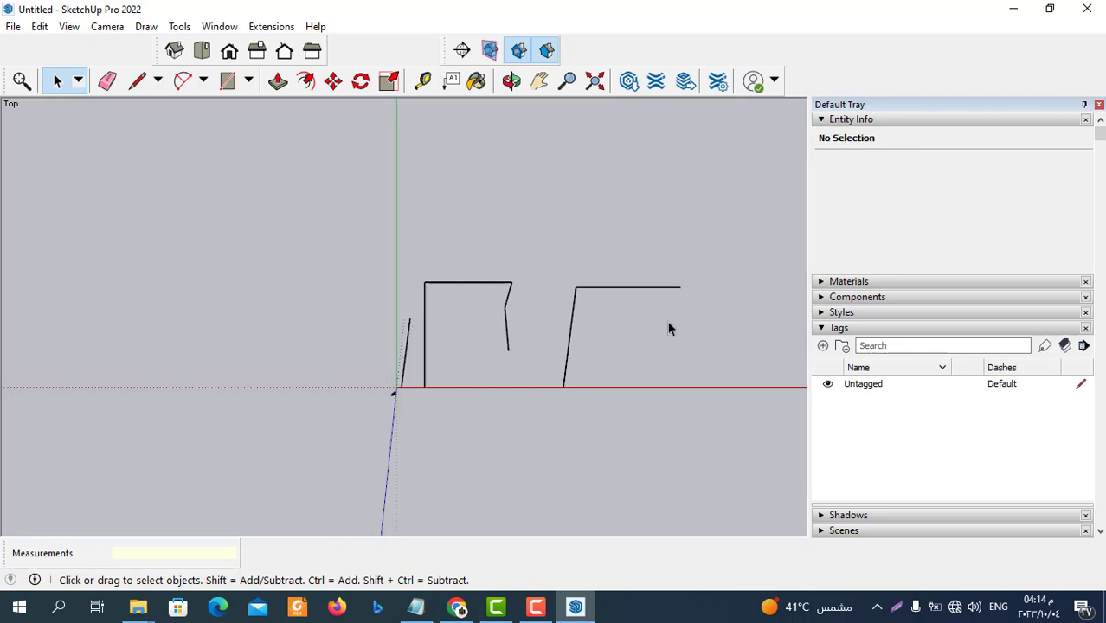
Draw 12 m, 10 m, 12 m and 10 m edges from the red axis to close the rectangle
left_click(137, 80)
scroll(406, 282, "down", 2)
mouse_move(402, 283)
middle_mouse_down()
mouse_move(629, 291)
mouse_move(573, 278)
middle_mouse_up()
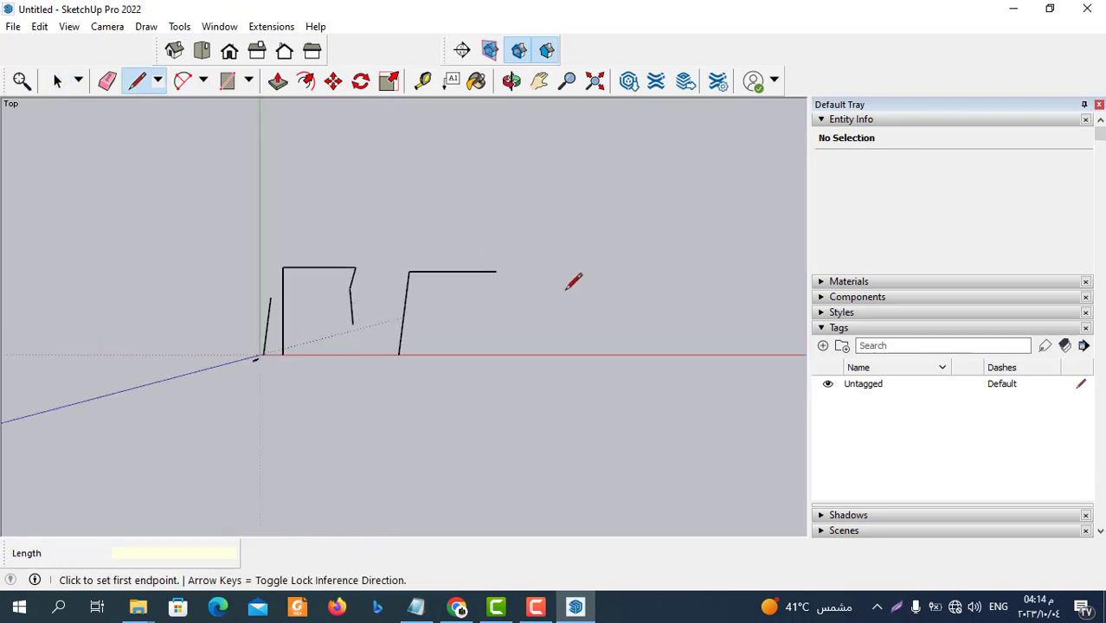
left_click(585, 354)
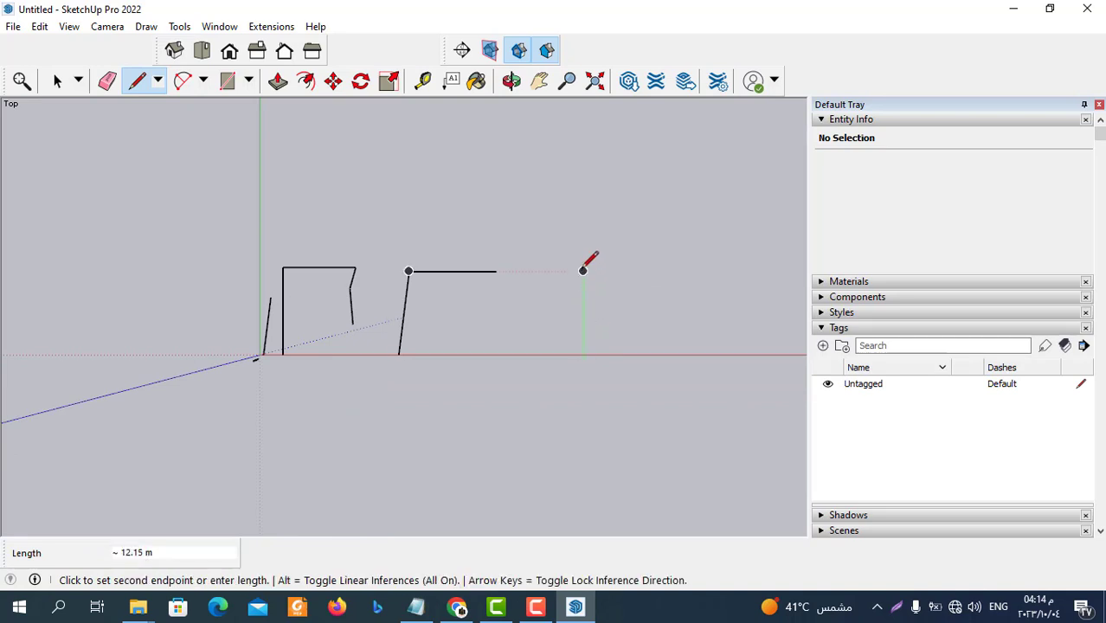
type("12")
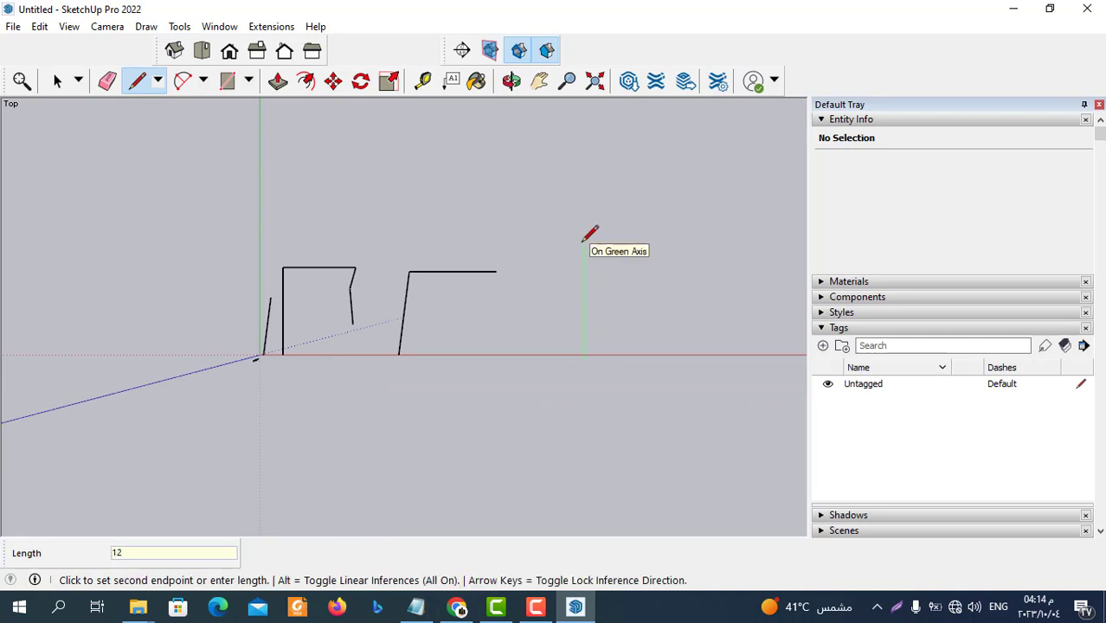
key("Return")
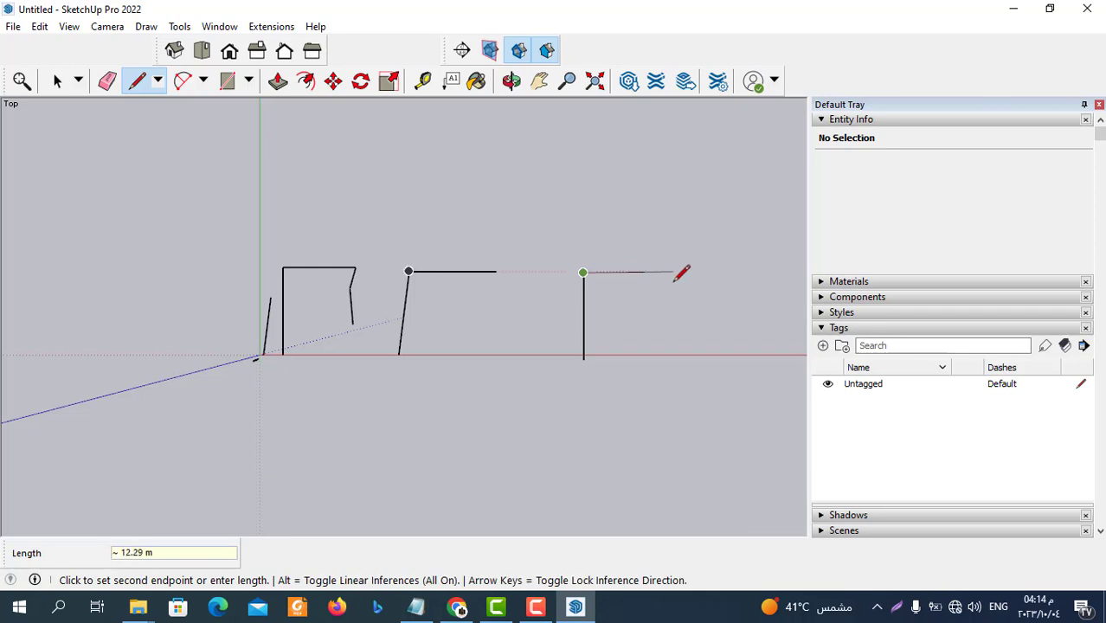
type("1")
key("Return")
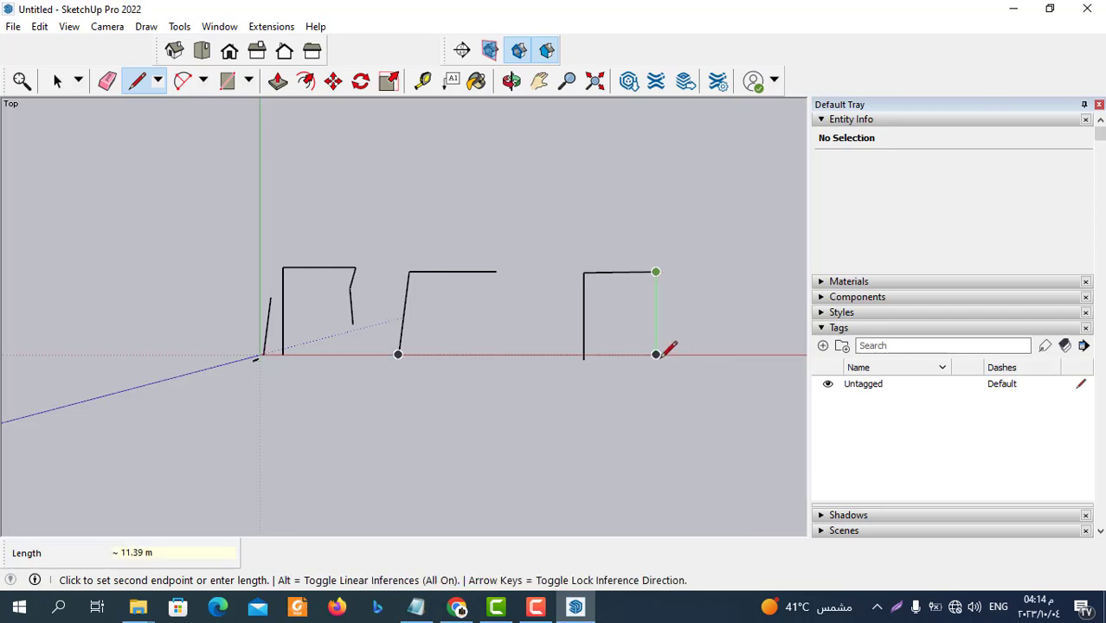
type("12")
key("Return")
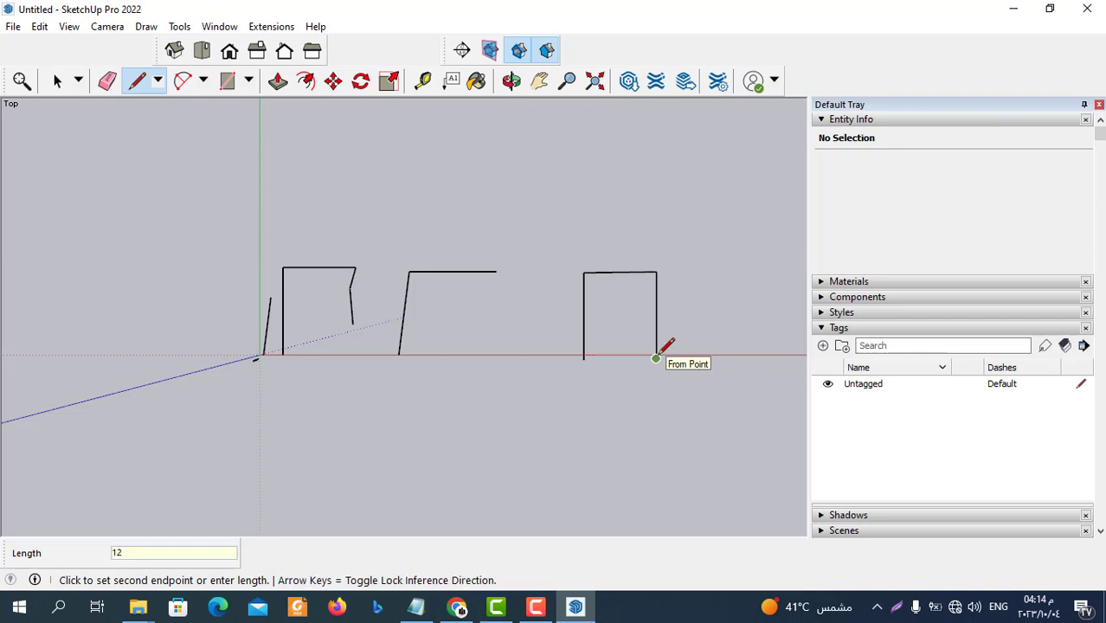
type("1")
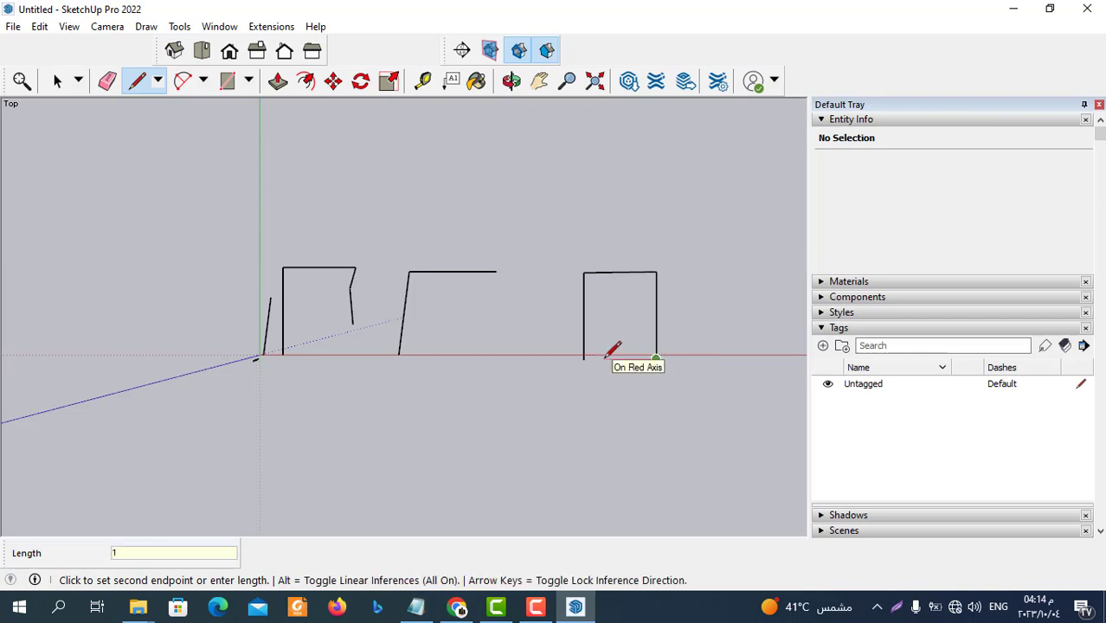
key("Return")
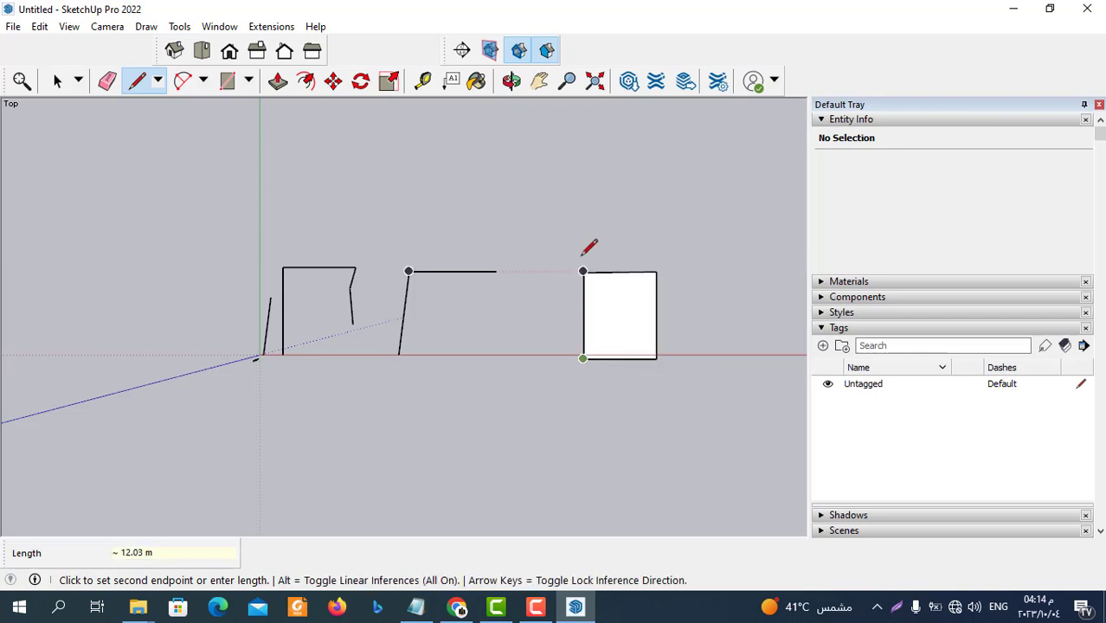
scroll(631, 353, "up", 2)
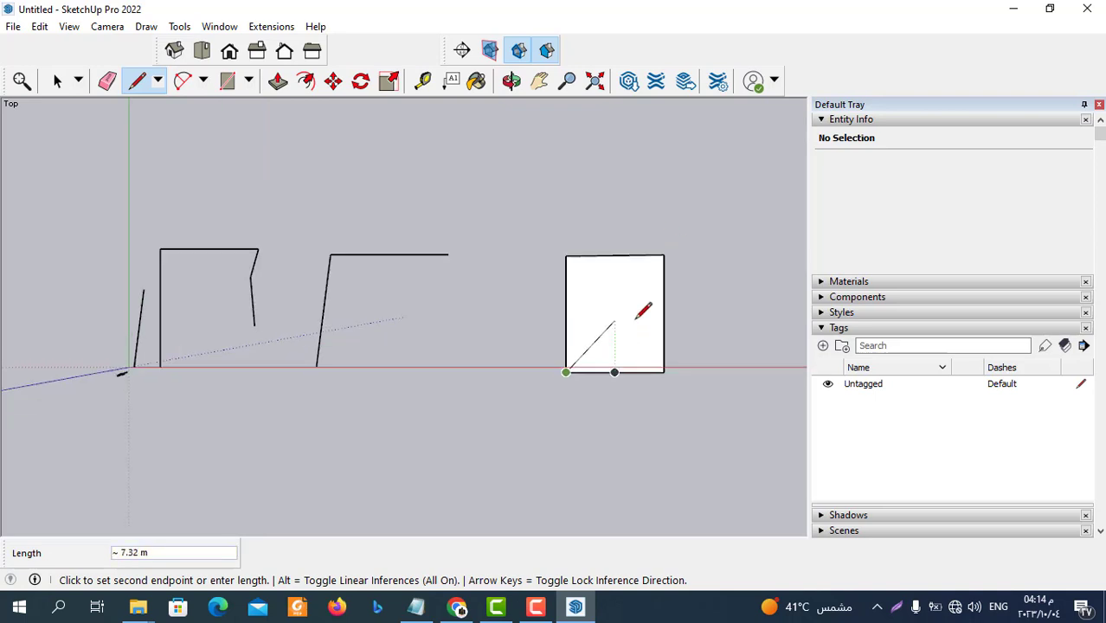
scroll(640, 314, "up", 2)
scroll(622, 242, "down", 3)
scroll(593, 329, "down", 2)
key("Escape")
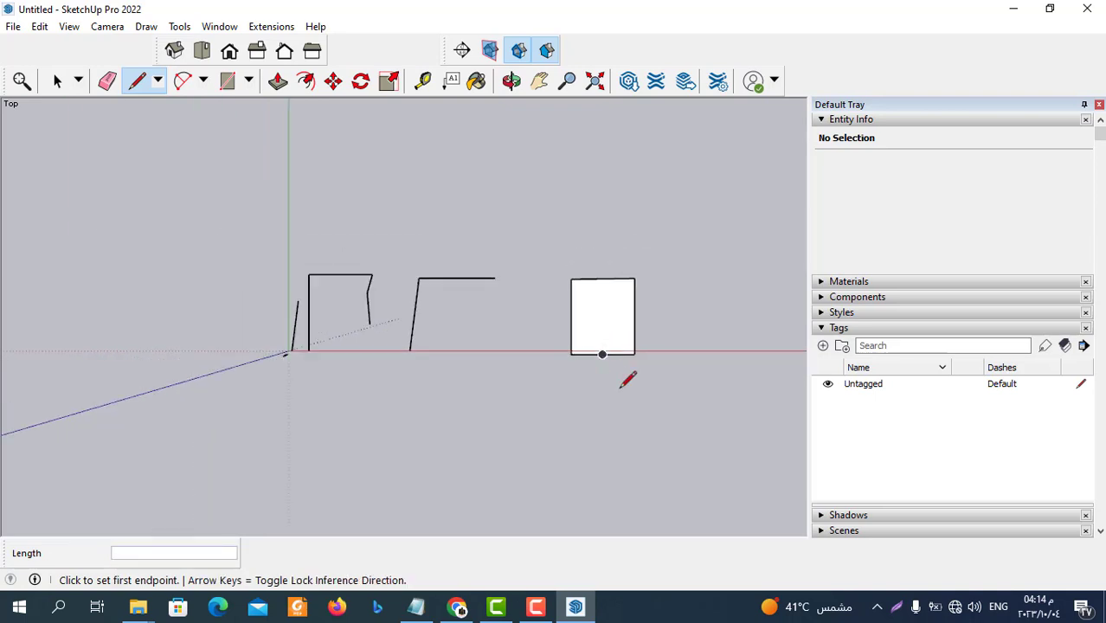
scroll(567, 348, "up", 2)
scroll(573, 346, "down", 1)
scroll(536, 348, "down", 1)
scroll(500, 351, "up", 1)
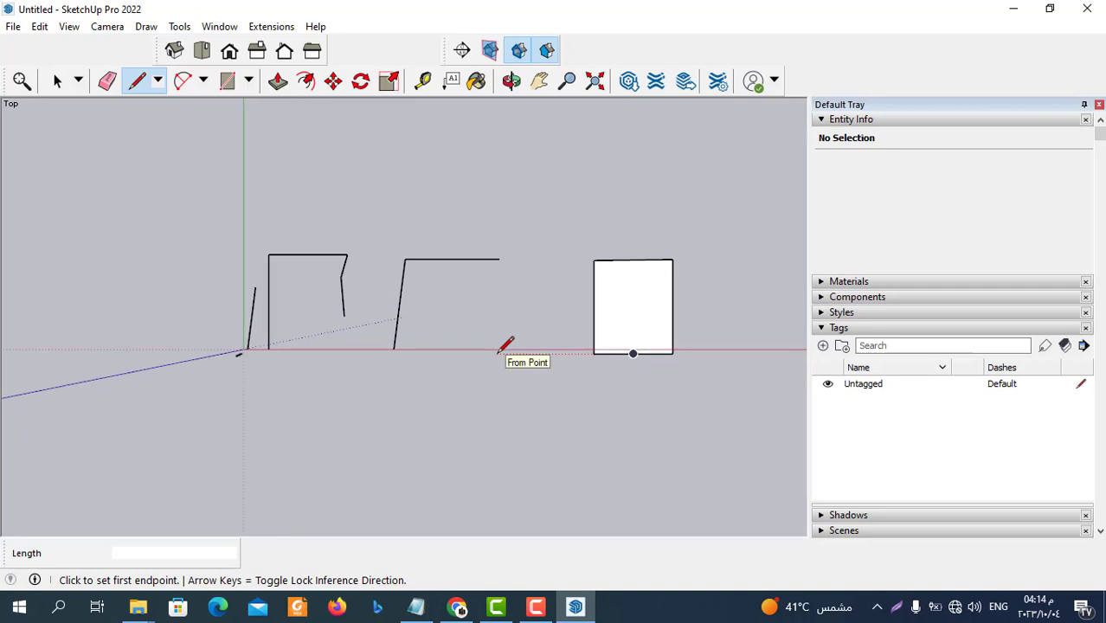